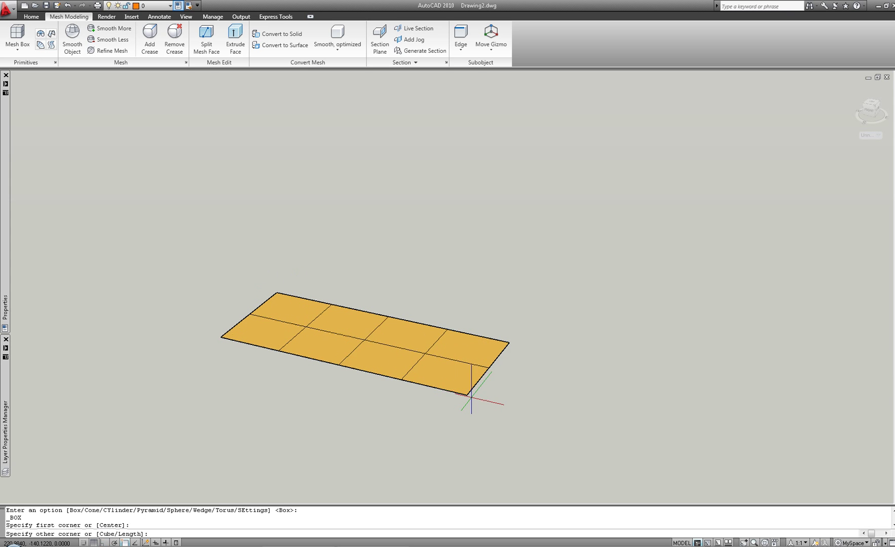
- Draw a long mesh box with four divisions along its length and two across its width and height
left_click(487, 406)
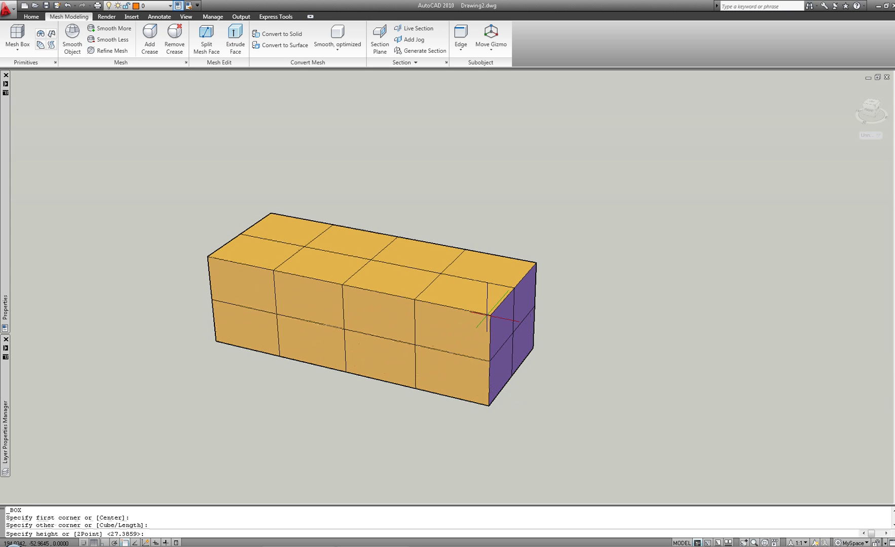
left_click(452, 326)
middle_click_drag(453, 325, 633, 335, "shift")
- Increase the smoothness of the whole mesh box to level 4 and clear the selection
left_click(363, 239)
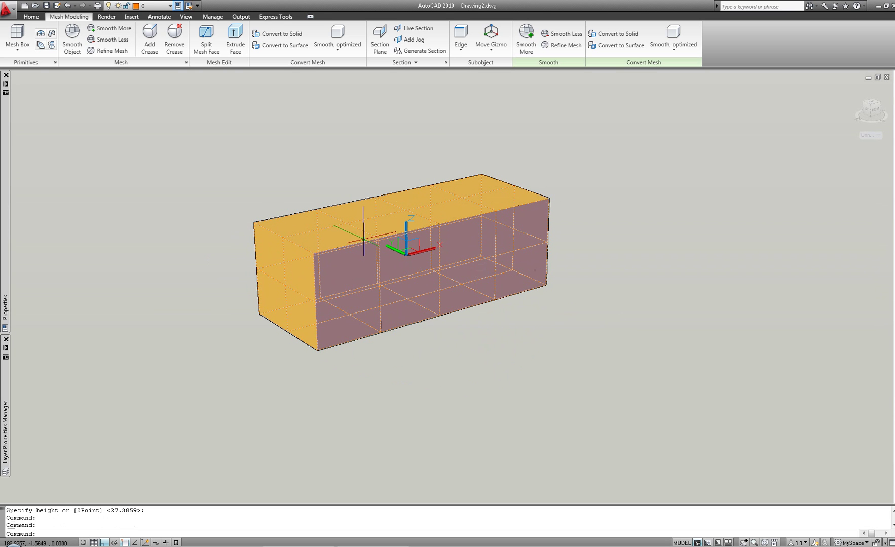
left_click(114, 29)
left_click(116, 31)
key("Escape")
middle_click_drag(336, 278, 328, 283)
scroll(285, 252, "up", 2)
middle_click_drag(286, 251, 366, 246, "shift")
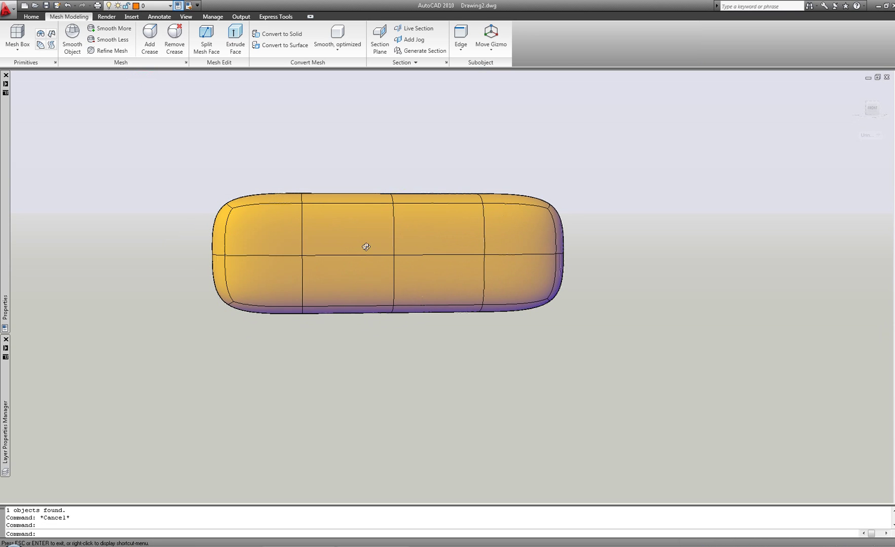
- Filter the selection to vertices, window-select all vertices of one end face and move them outward along the X axis
left_click(461, 48)
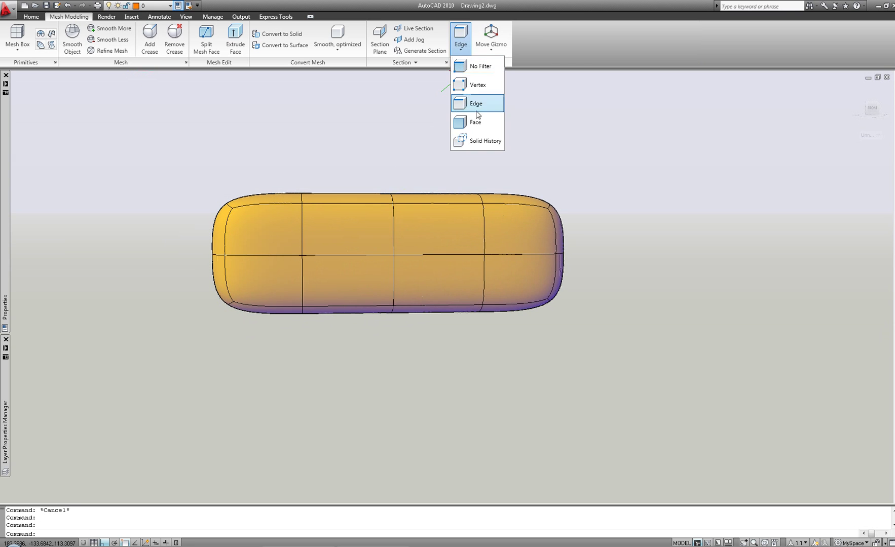
left_click(479, 83)
left_click(261, 345)
middle_click_drag(166, 296, 243, 284, "shift")
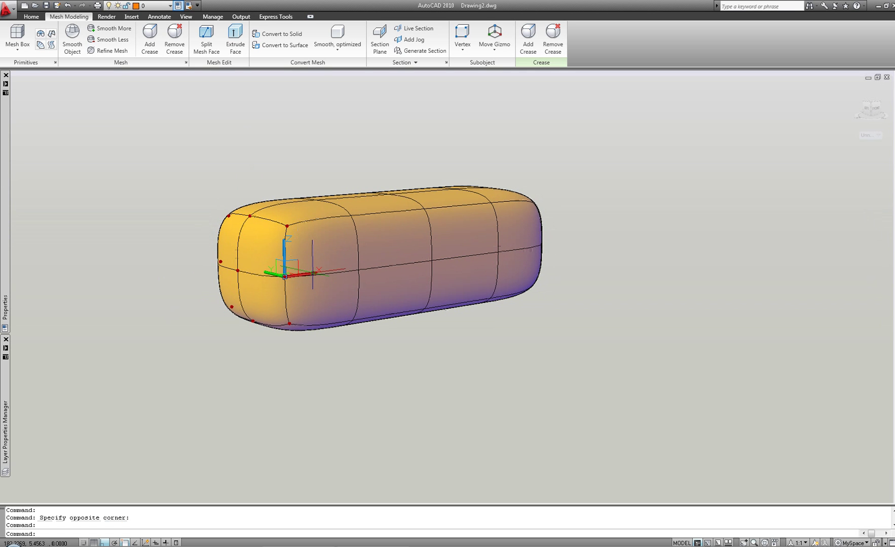
left_click_drag(315, 273, 267, 279)
- Switch the gizmo to Scale and relocate it to the center vertex of the selected end face
right_click(268, 281)
left_click(290, 305)
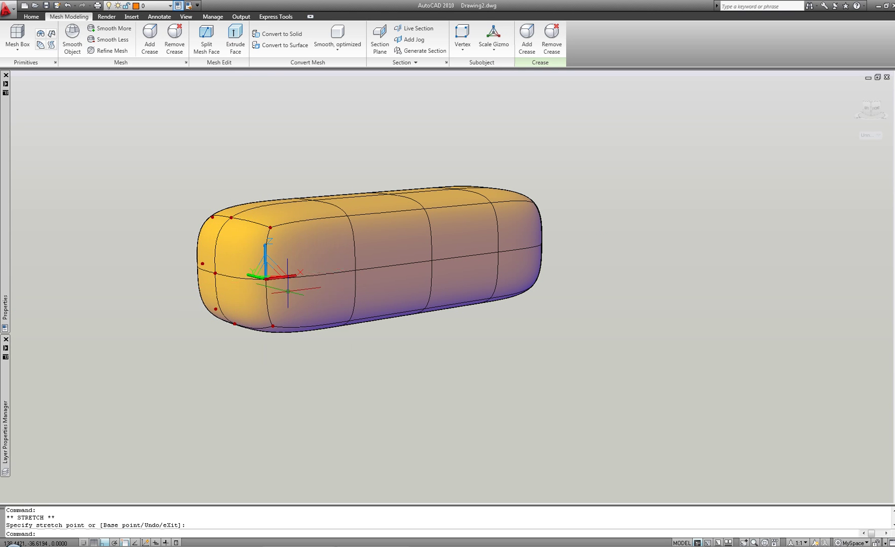
right_click(276, 278)
left_click(302, 333)
left_click(216, 274)
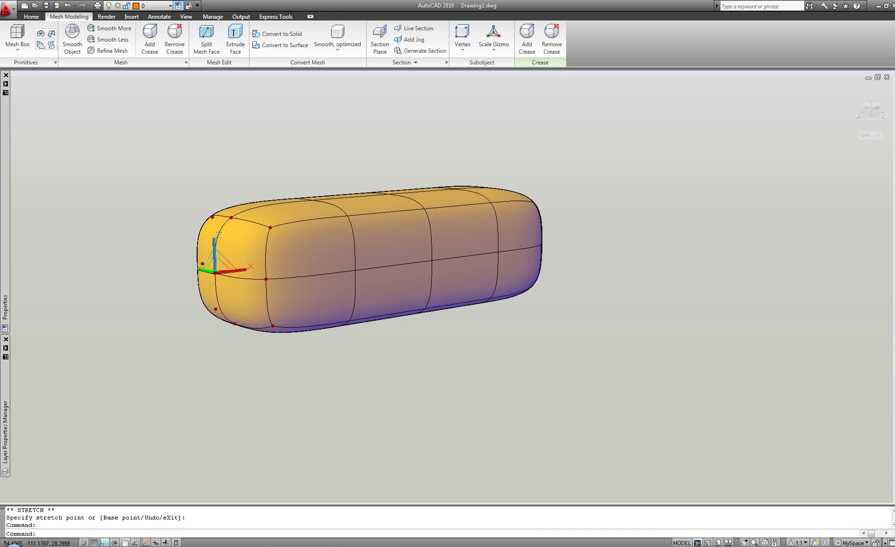
- Scale the end-face vertices down uniformly to taper that end into a nose, and clear the selection
middle_click_drag(242, 296, 309, 349, "shift")
scroll(228, 313, "up", 3)
middle_click_drag(227, 312, 528, 239)
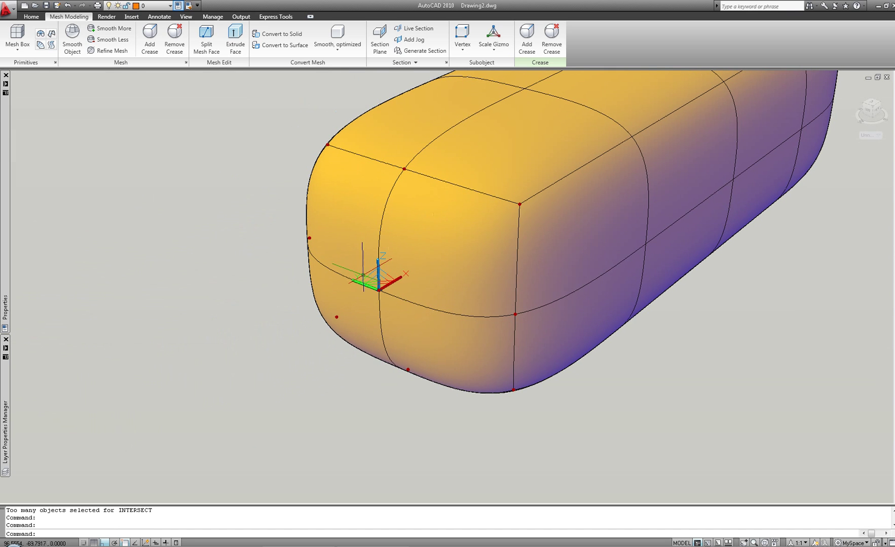
left_click(369, 277)
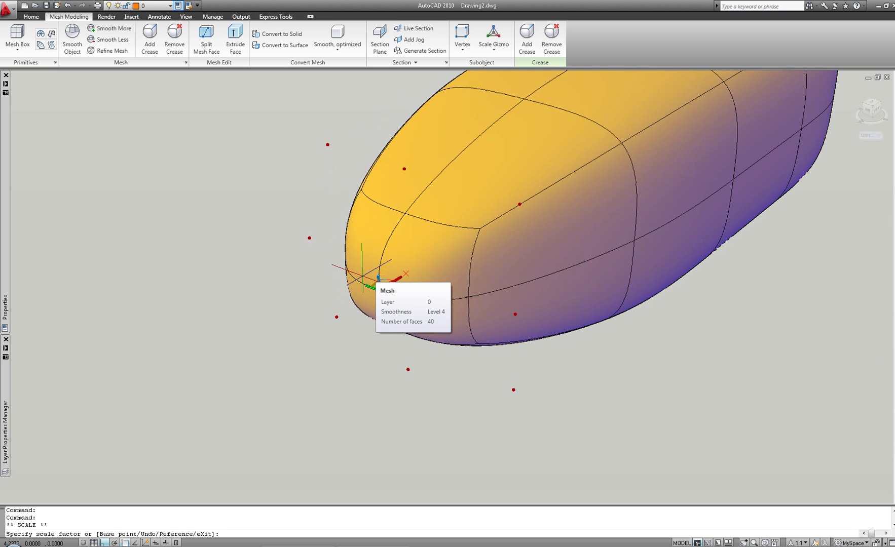
left_click(359, 274)
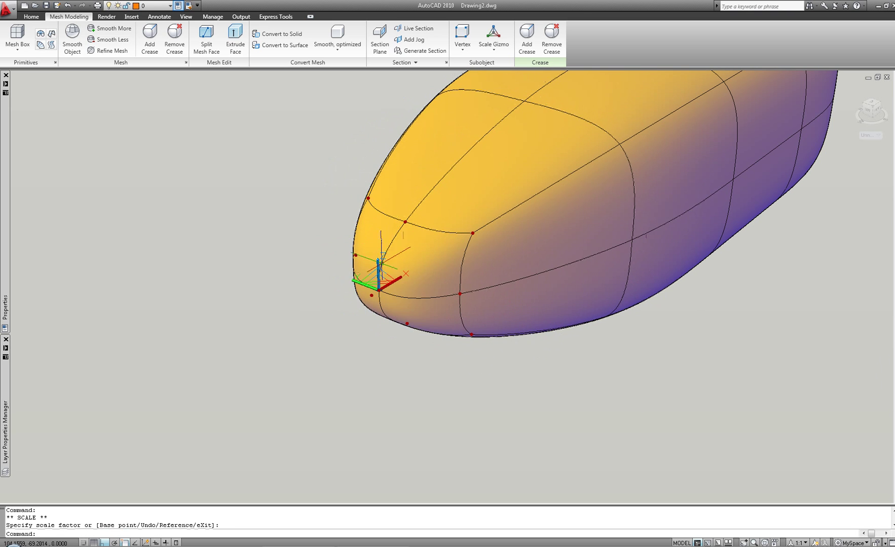
key("Escape")
- Select the center vertex of the nose, switch the gizmo to Move and push the vertex inward along the X axis
middle_click_drag(489, 299, 421, 255, "shift")
middle_click_drag(448, 306, 495, 342, "shift")
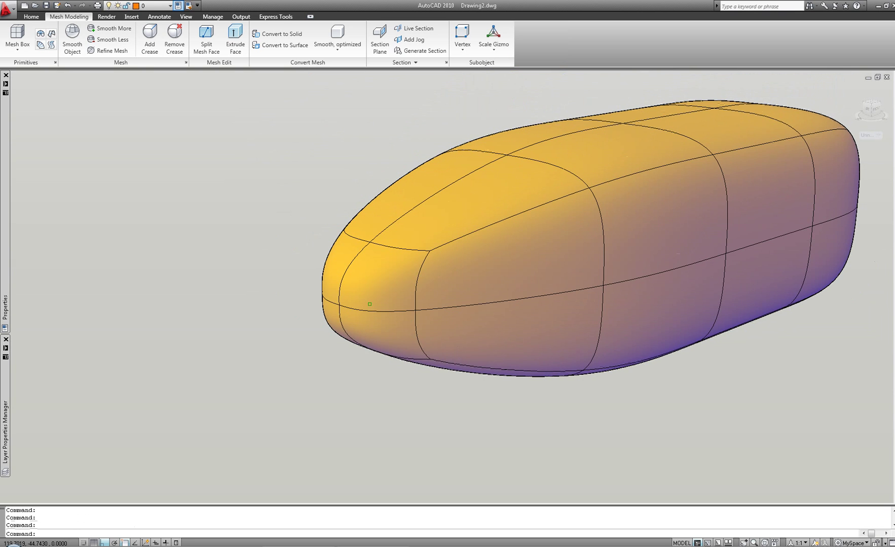
left_click(339, 304)
right_click(353, 300)
left_click(367, 304)
left_click(366, 300)
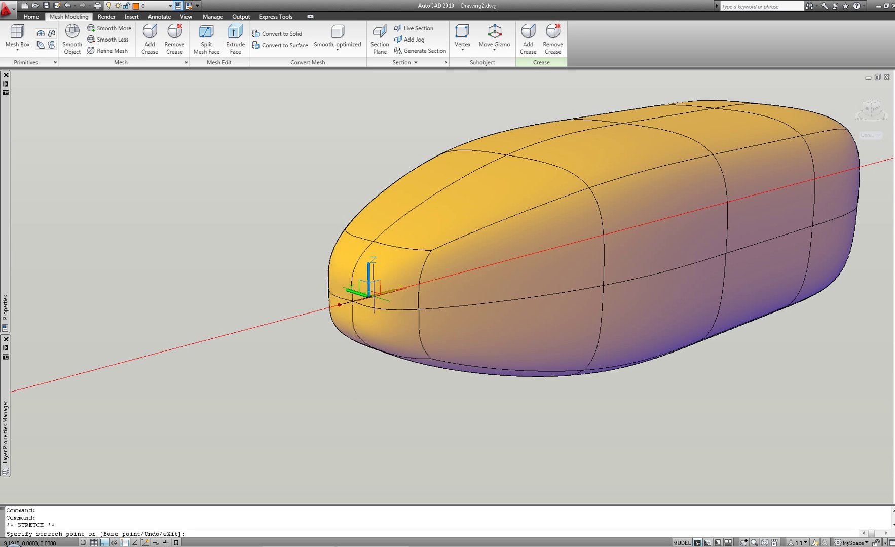
- Window-select all vertices of the nose end and raise them along the Z axis
middle_click_drag(382, 287, 330, 257)
left_click(168, 101)
left_click(398, 370)
left_click(256, 217)
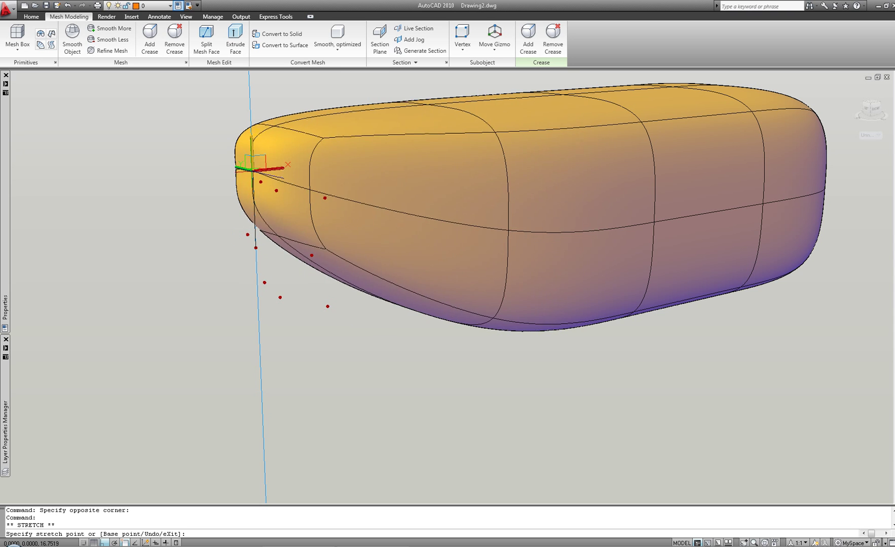
left_click(252, 141)
middle_click_drag(402, 227, 375, 310)
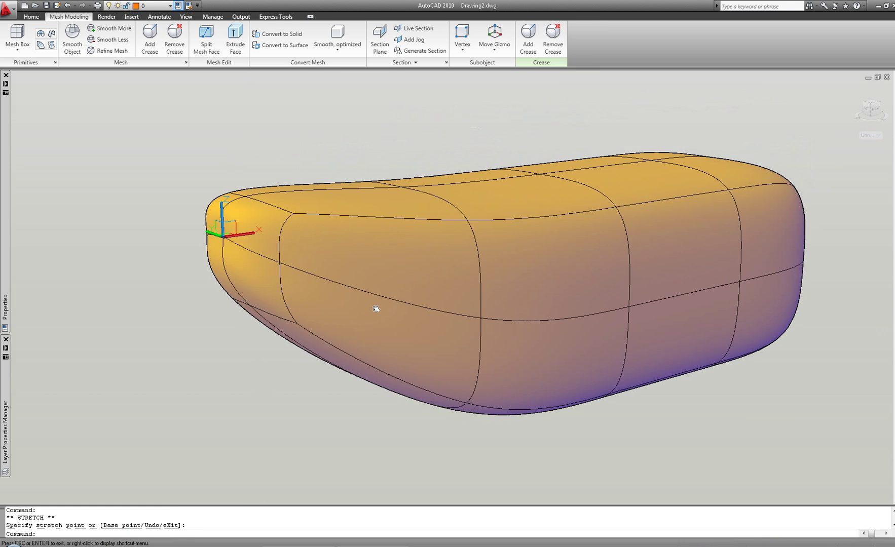
scroll(473, 297, "down", 2)
middle_click_drag(472, 298, 538, 304, "shift")
- Filter the selection to edges and select the two middle lengthwise edges at mid-height on both sides of the body
left_click(462, 41)
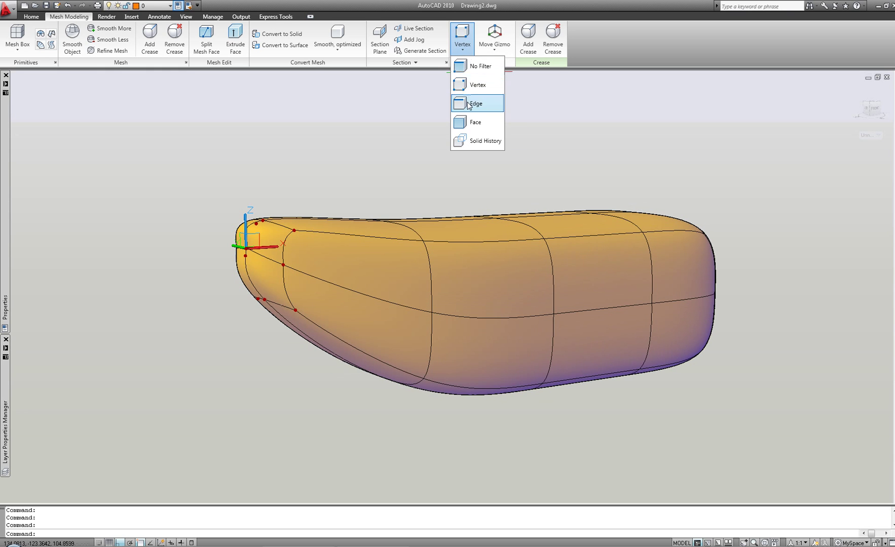
left_click(478, 102)
middle_click_drag(568, 270, 583, 391, "shift")
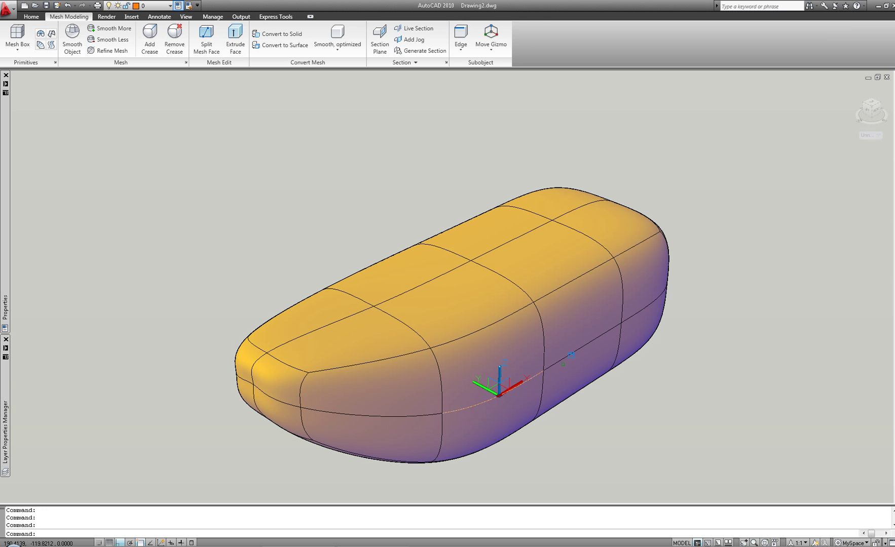
middle_click_drag(571, 356, 359, 325, "shift")
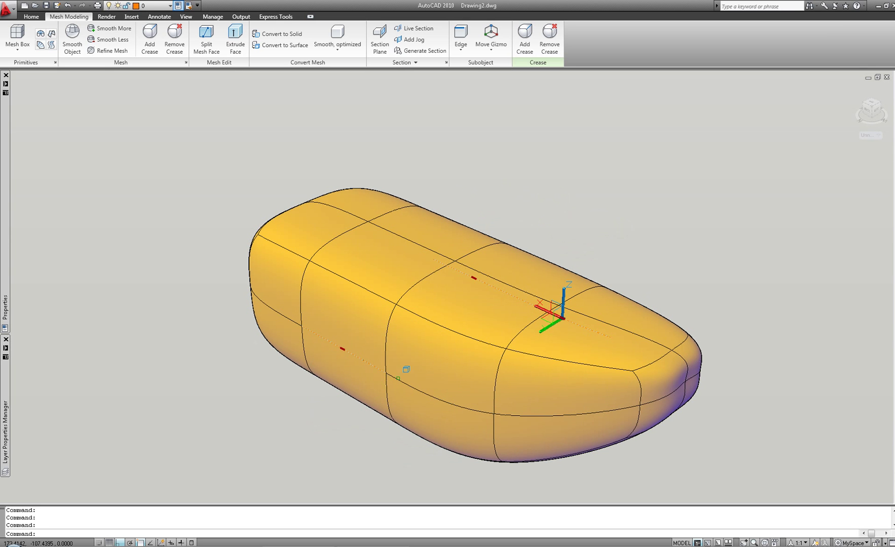
left_click(343, 349)
- Switch the gizmo to Scale and relocate it to the midpoint between the selected edges on the two opposite sides
right_click(343, 348)
left_click(357, 372)
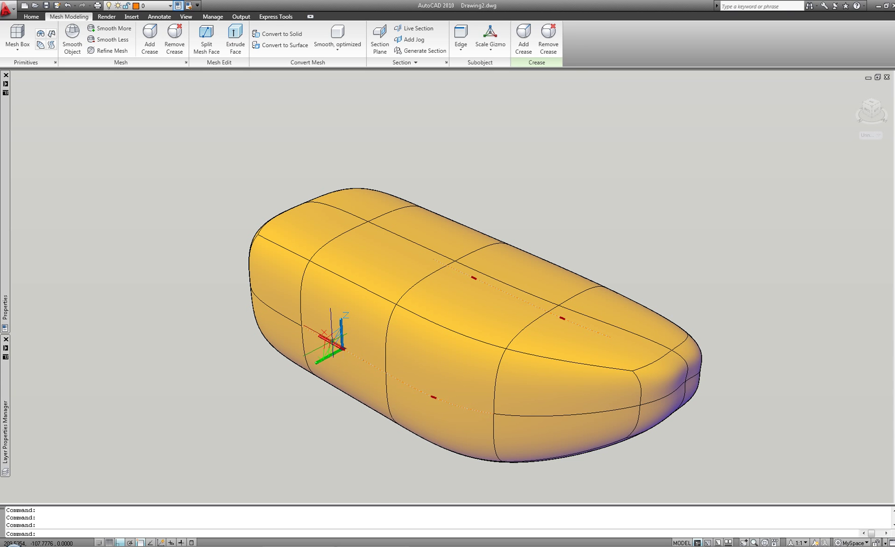
right_click(339, 352)
left_click(393, 408)
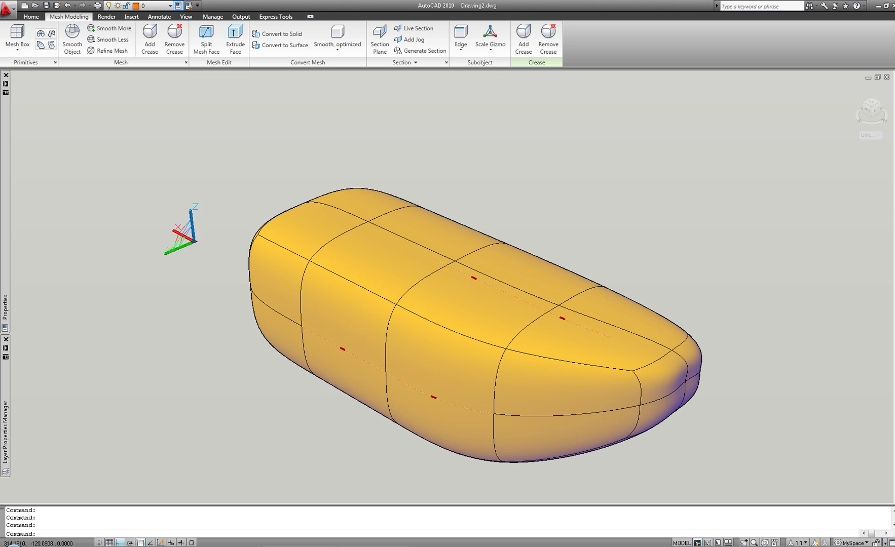
right_click(182, 230, "shift")
left_click(219, 256)
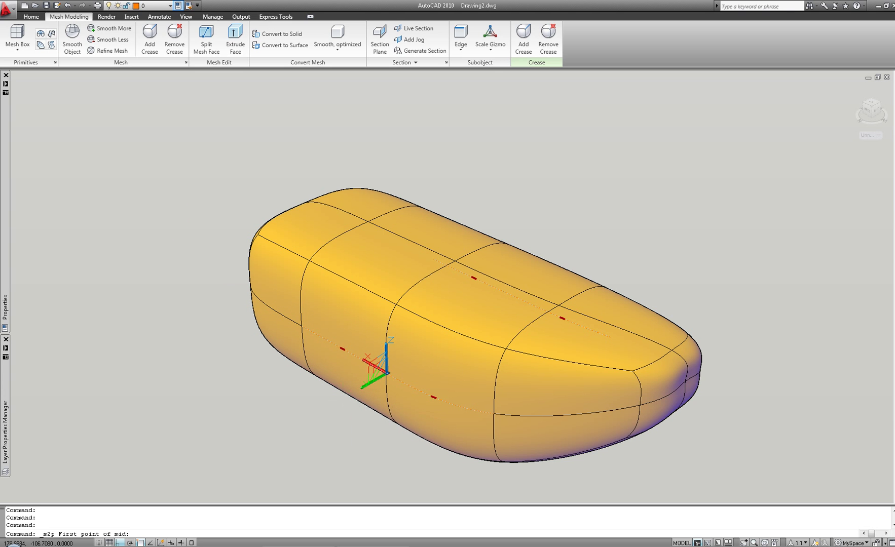
key("F3")
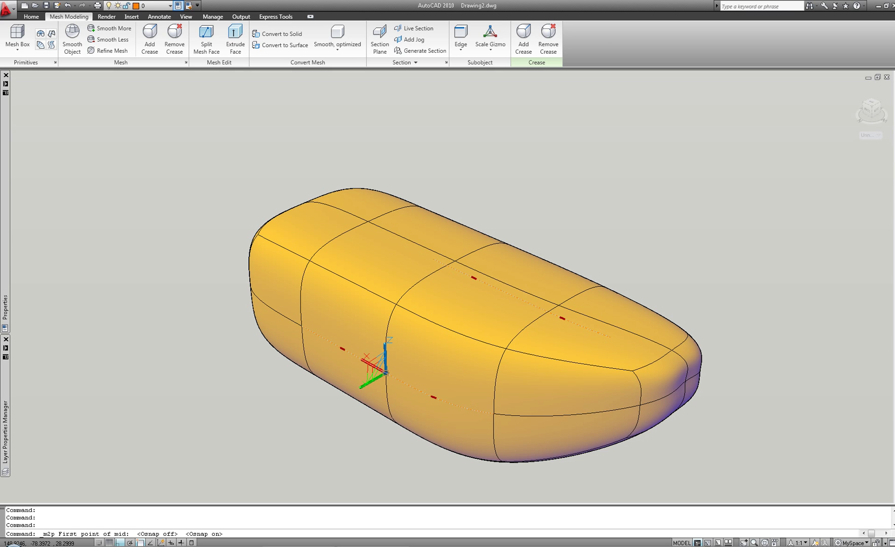
left_click(386, 373)
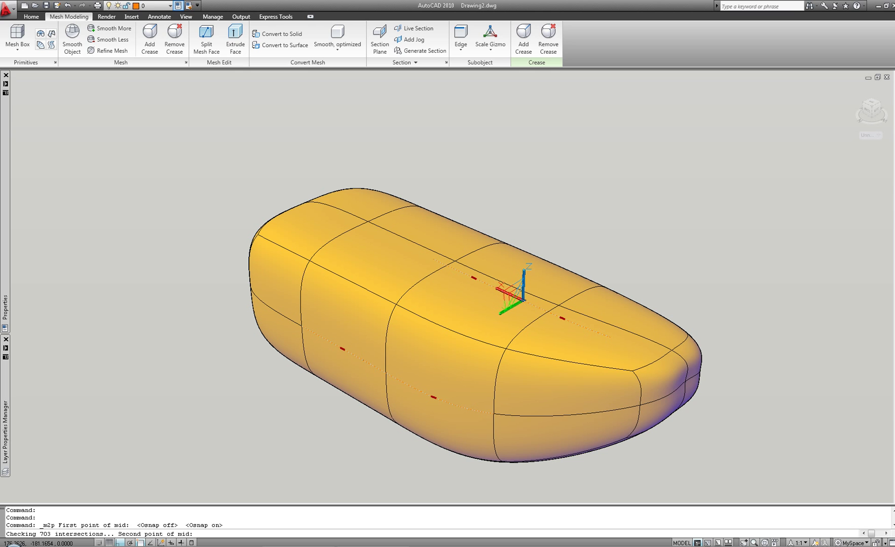
left_click(523, 299)
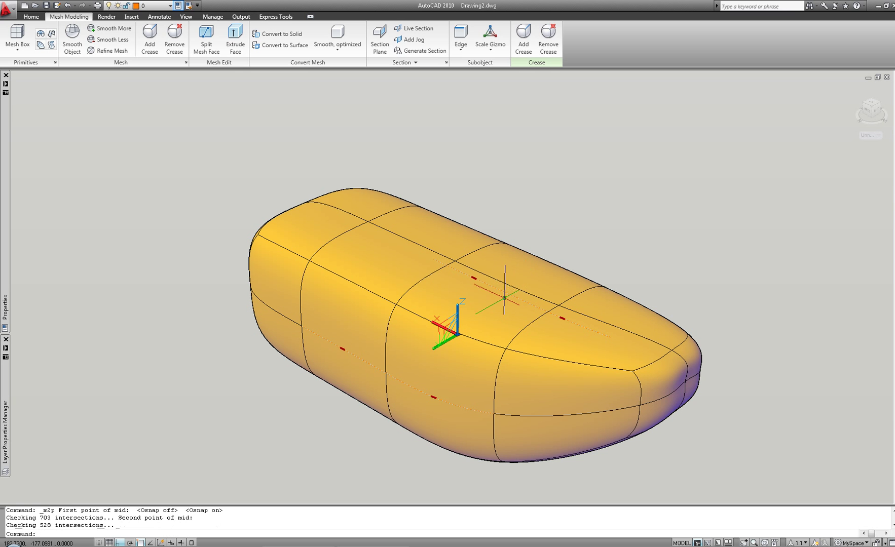
- Scale the selected side edges outward along the Y axis to widen the body, and clear the selection
left_click(436, 348)
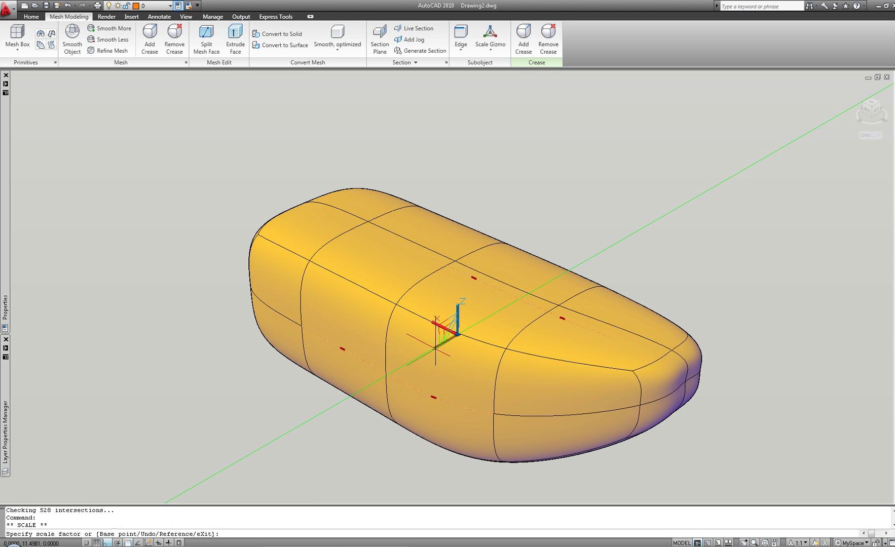
middle_click_drag(418, 350, 342, 369, "shift")
middle_click_drag(407, 321, 283, 344)
middle_click(282, 344, "shift")
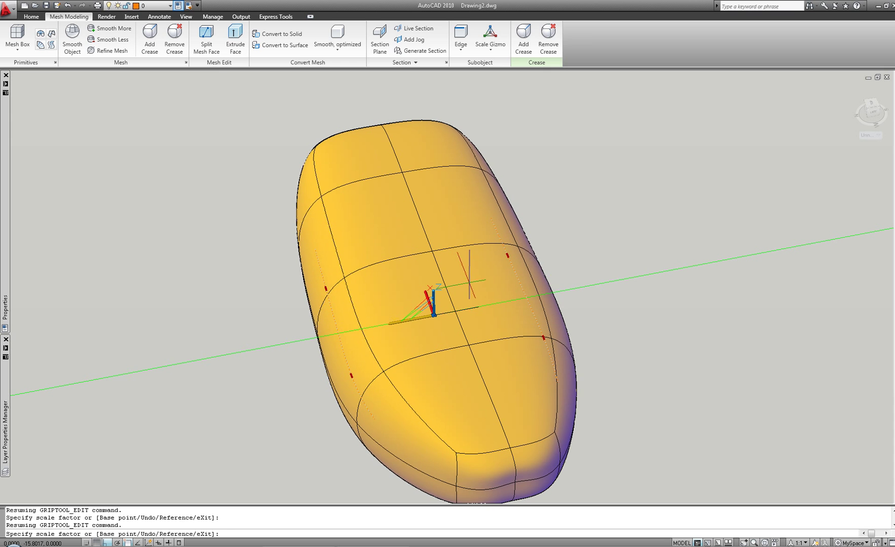
key("Escape")
key("Escape")
middle_click_drag(529, 315, 519, 338)
middle_click_drag(417, 285, 411, 298, "shift")
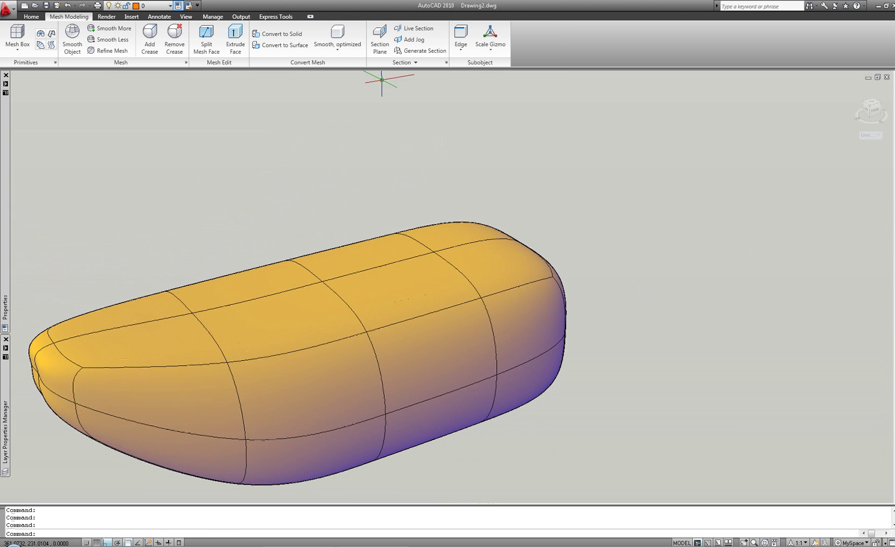
- Filter the selection to faces and select the four top faces on the blunt half of the body
left_click(458, 51)
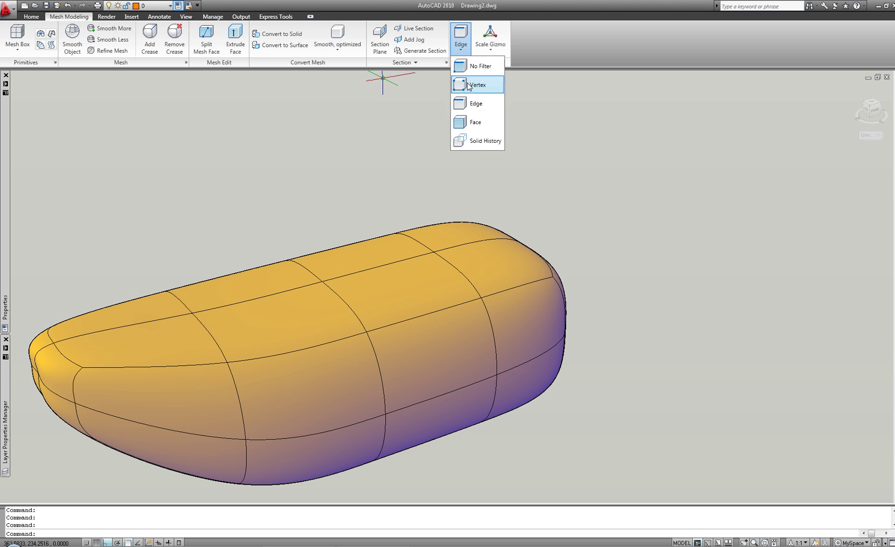
left_click(467, 119)
left_click(471, 258)
left_click(447, 232)
left_click(400, 255)
left_click(413, 279)
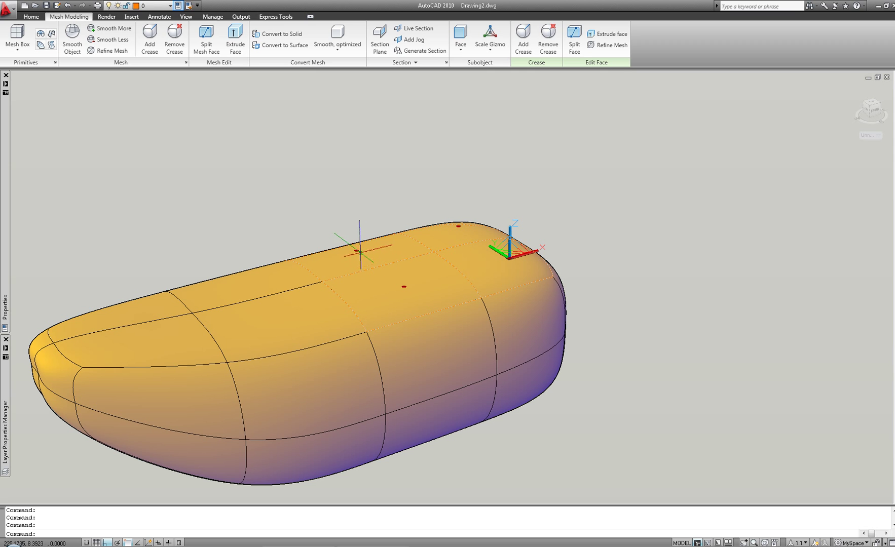
- Switch the gizmo to Rotate and relocate it to the top centerline point where the selected faces begin
right_click(515, 256)
left_click(537, 274)
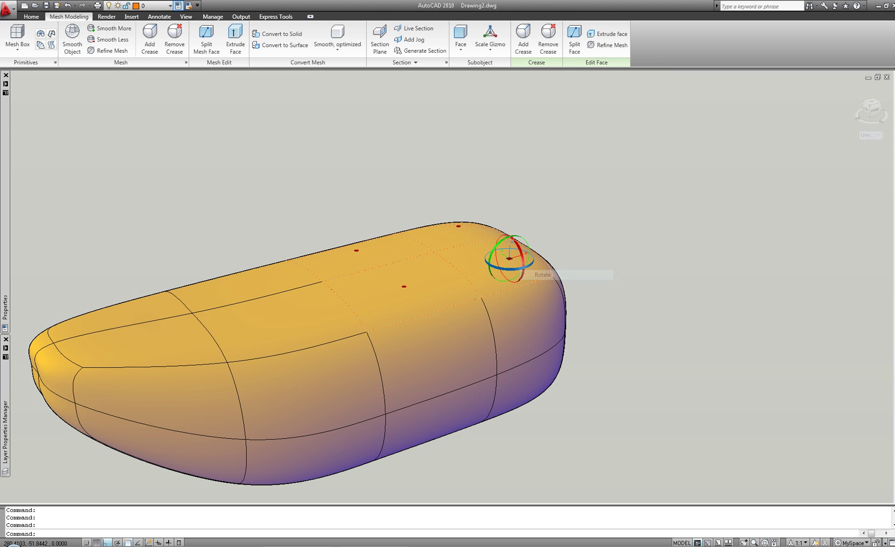
right_click(523, 262)
left_click(565, 314)
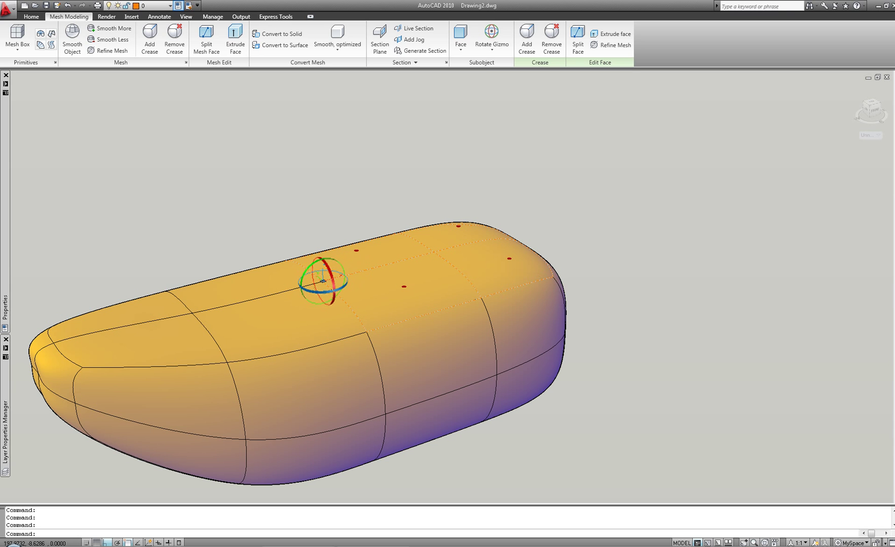
left_click(323, 282)
- Rotate the selected top faces upward about the Y axis with Ortho off, and clear the selection
left_click(307, 268)
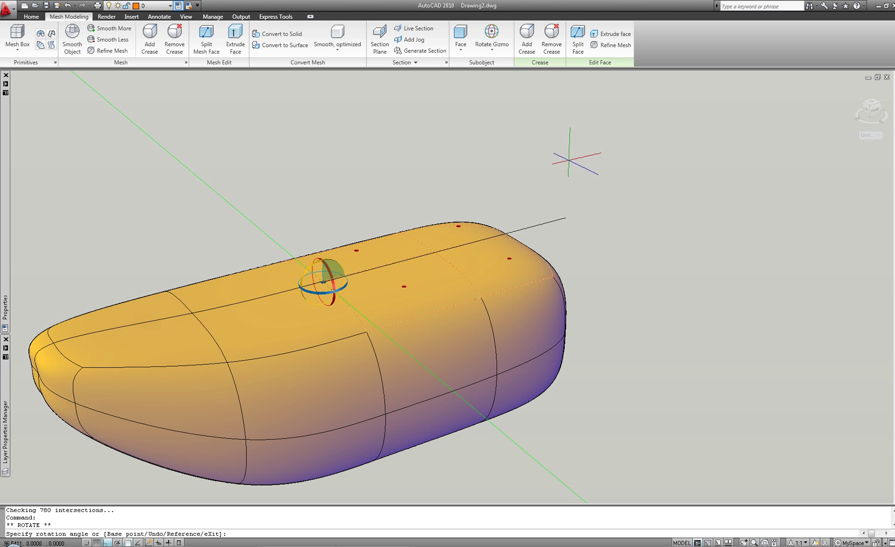
key("F8")
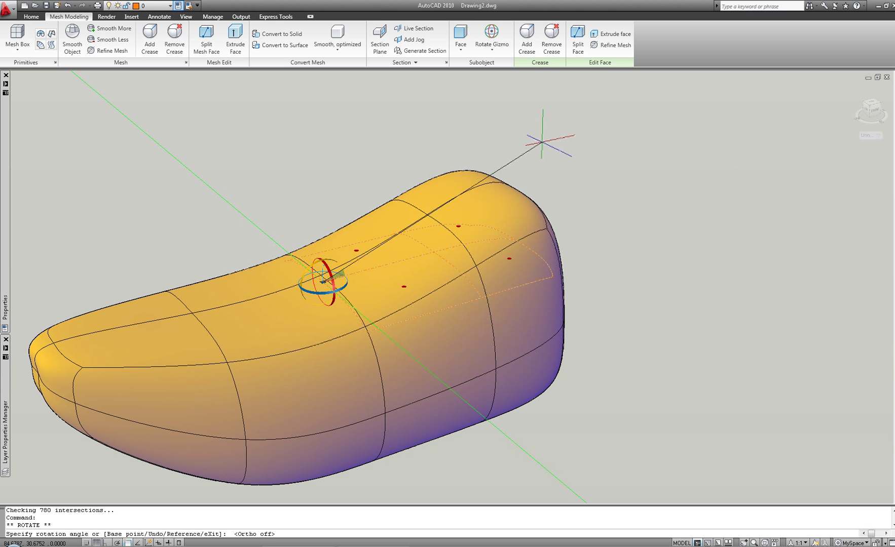
key("Escape")
key("Escape")
- Switch to a parallel end view of the body and select the four edges along its top centerline
left_click(872, 109)
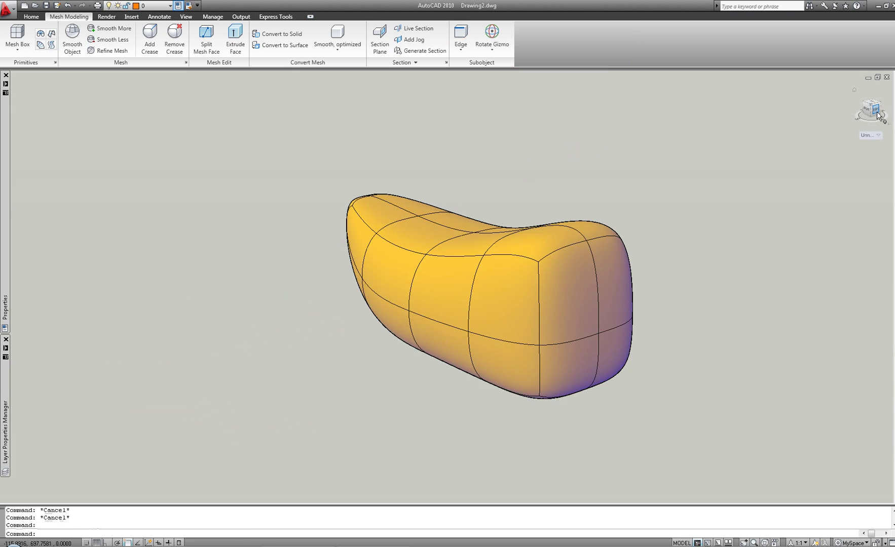
right_click(872, 112)
left_click(776, 127)
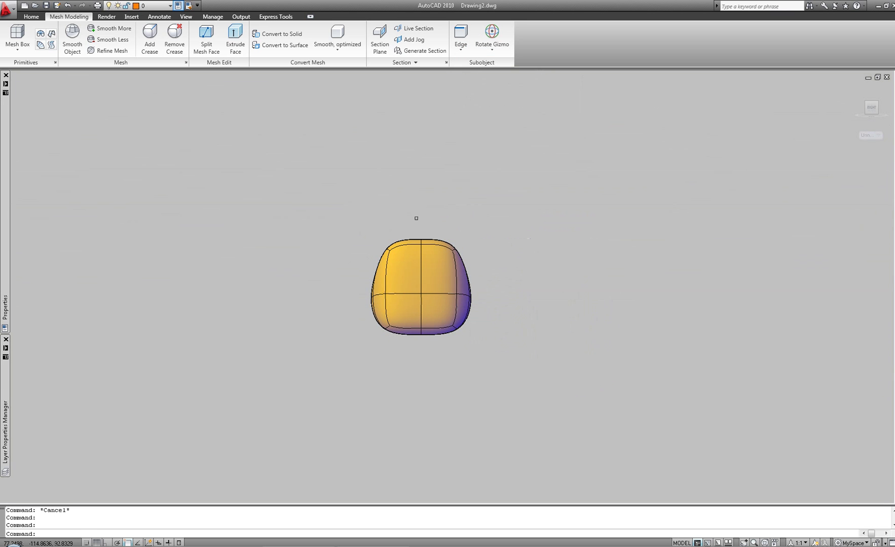
left_click(431, 267)
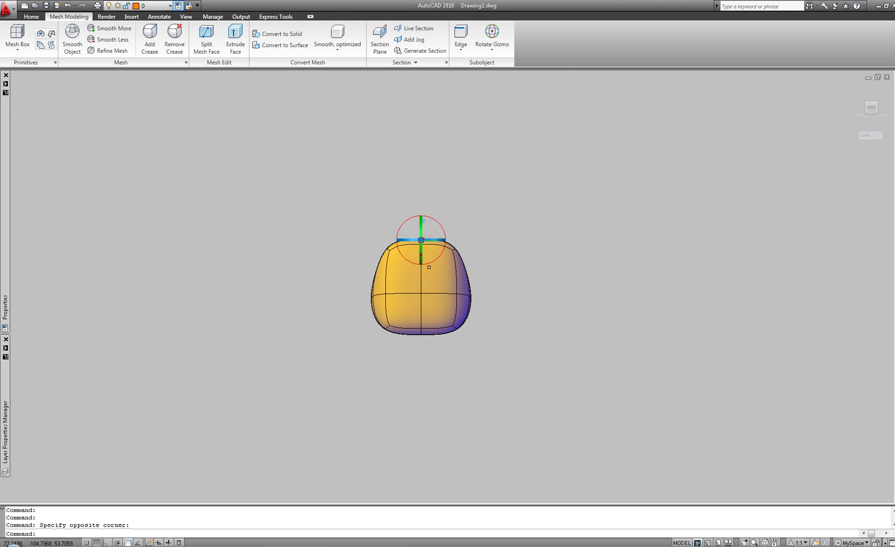
middle_click_drag(367, 233, 607, 294, "shift")
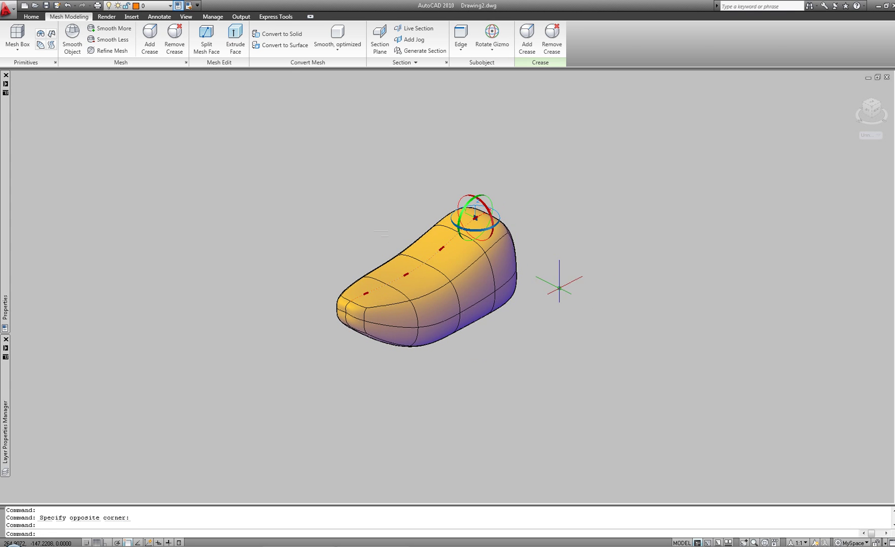
middle_click_drag(555, 274, 510, 278)
middle_click_drag(536, 276, 523, 272, "shift")
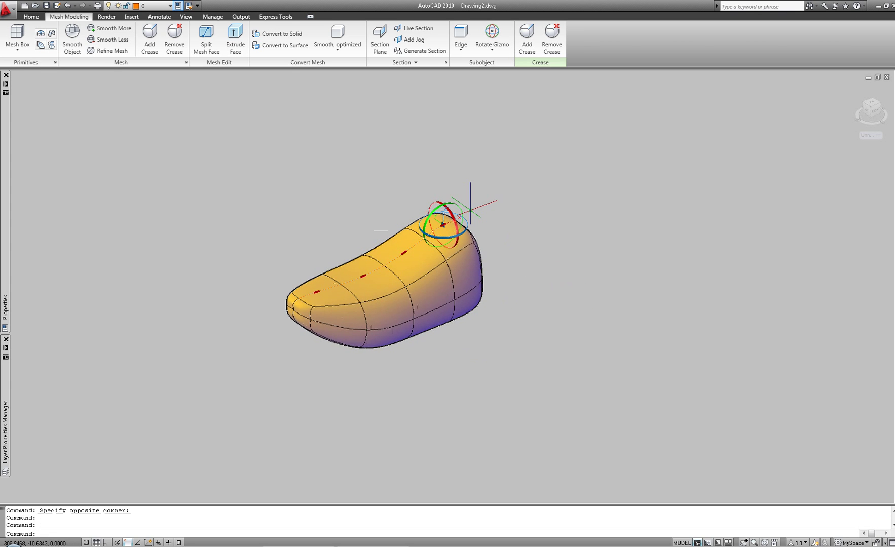
- Switch the gizmo to Move, lower the selected top centerline edges along the Z axis, and clear the selection
right_click(444, 208)
left_click(458, 215)
left_click(444, 204)
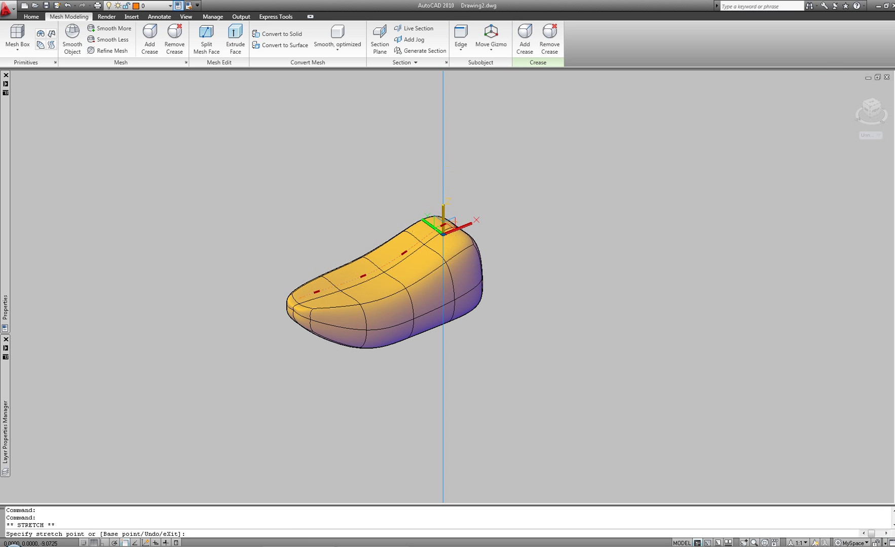
key("Escape")
- Select a middle edge on the underside of the body, move it downward along Z, and clear the selection
middle_click_drag(480, 326, 466, 186)
scroll(442, 303, "up", 3)
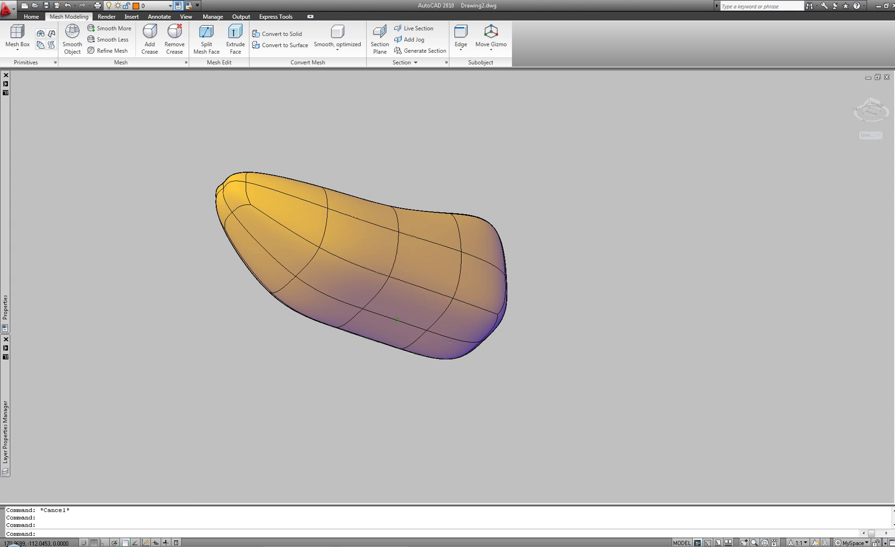
left_click(396, 320)
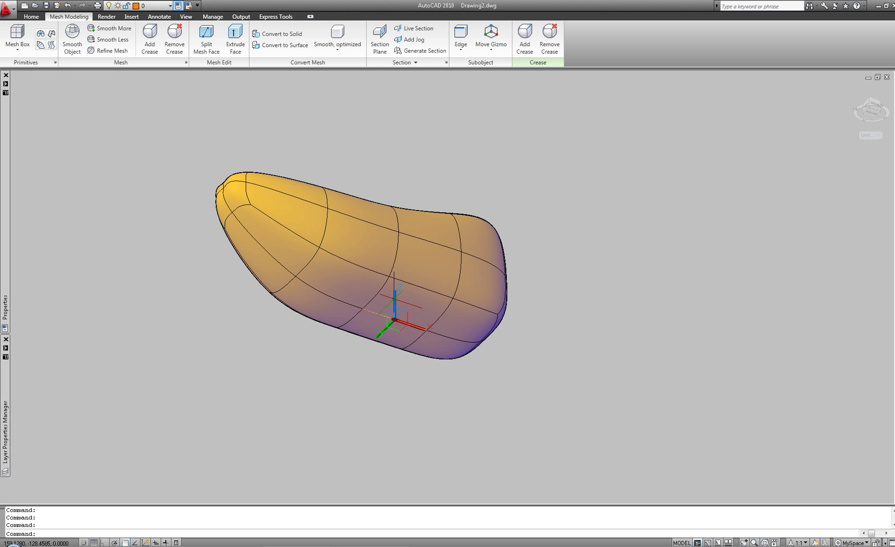
left_click(395, 304)
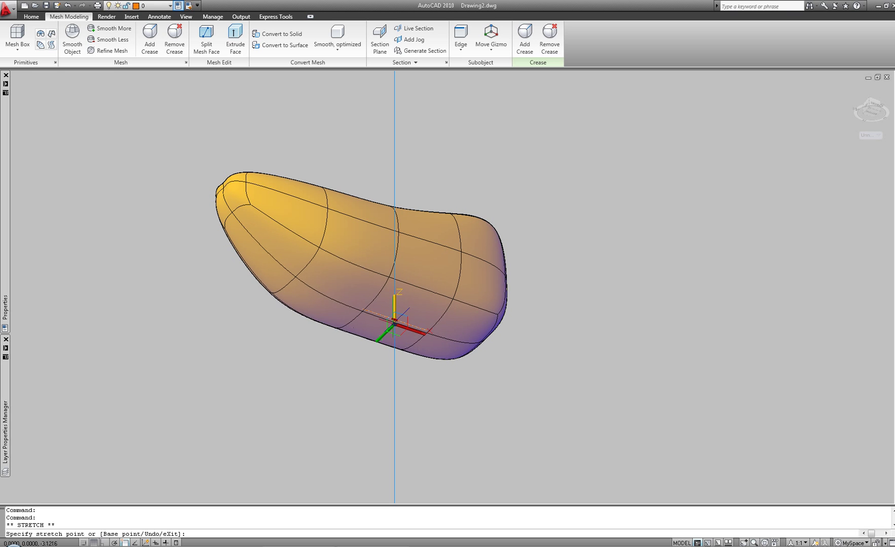
left_click(394, 327)
middle_click_drag(395, 327, 439, 197, "shift")
key("Escape")
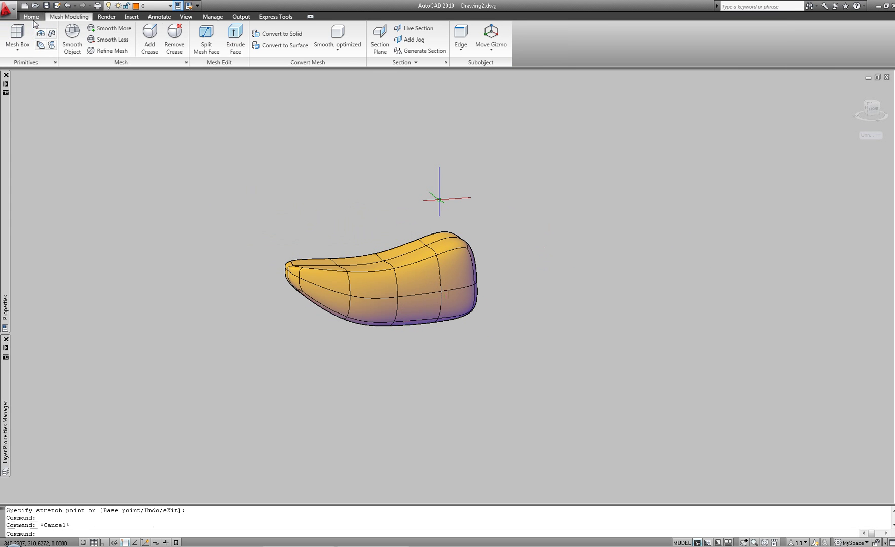
- Convert the mesh body to a solid with the Smooth, optimized conversion setting
left_click(32, 18)
left_click(66, 17)
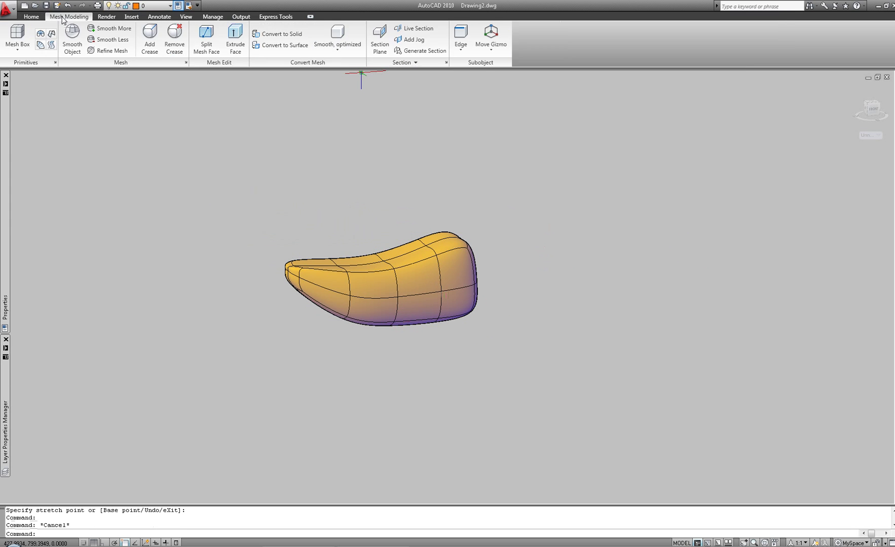
left_click(338, 50)
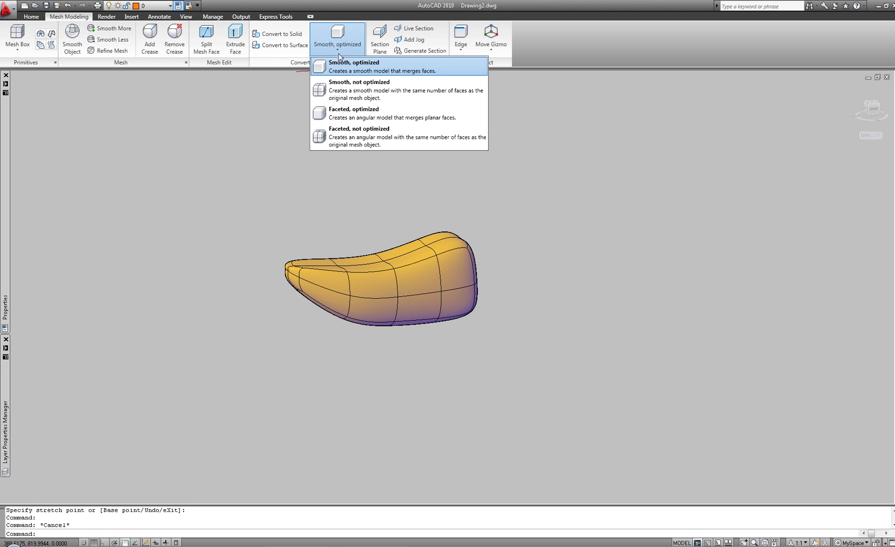
left_click(295, 34)
left_click(394, 295)
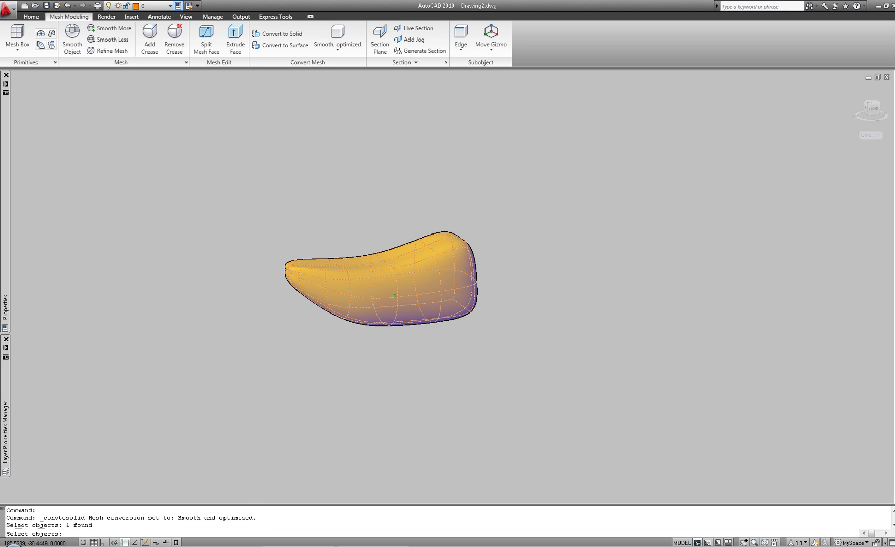
key("Return")
- Draw a section plane lengthwise through the middle of the solid in top view with Ortho on
scroll(361, 252, "up", 3)
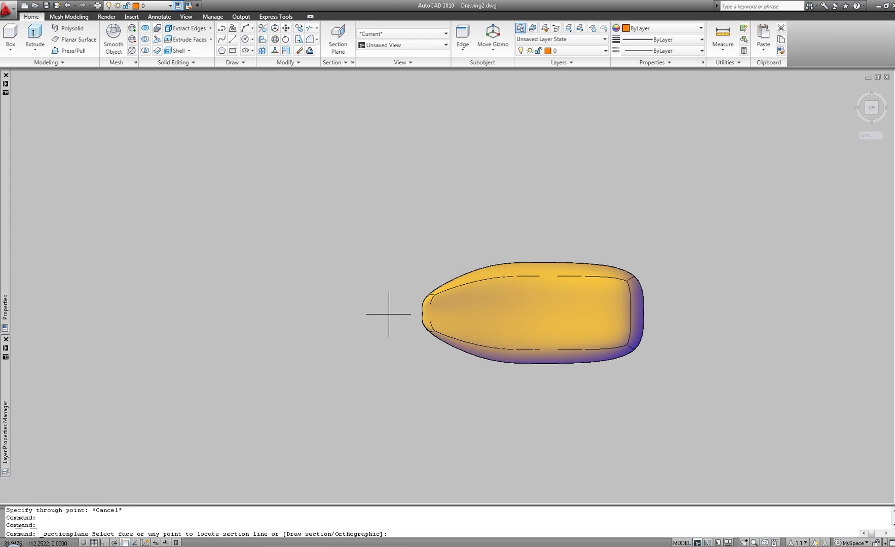
left_click(388, 315)
key("F8")
left_click(706, 305)
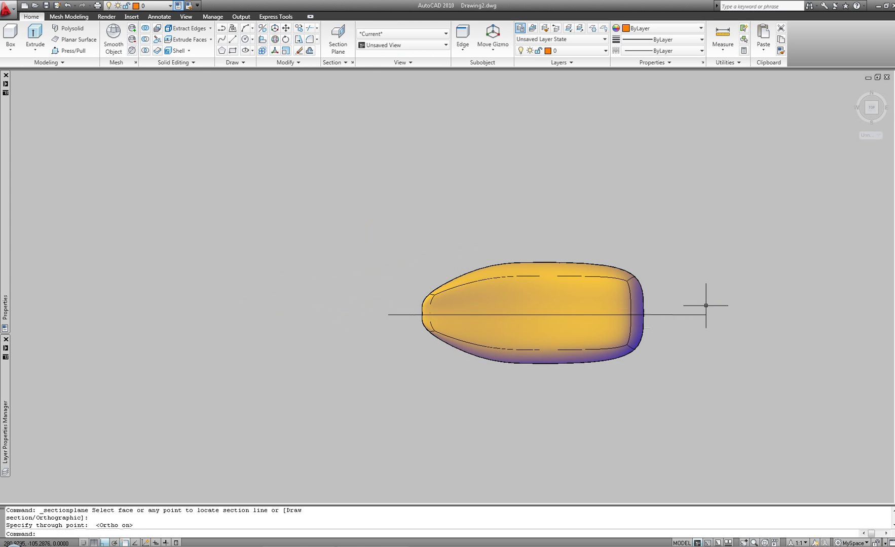
- Select the lengthwise section plane and toggle its live section
middle_click_drag(662, 382, 692, 300, "shift")
left_click(687, 307)
left_click(800, 38)
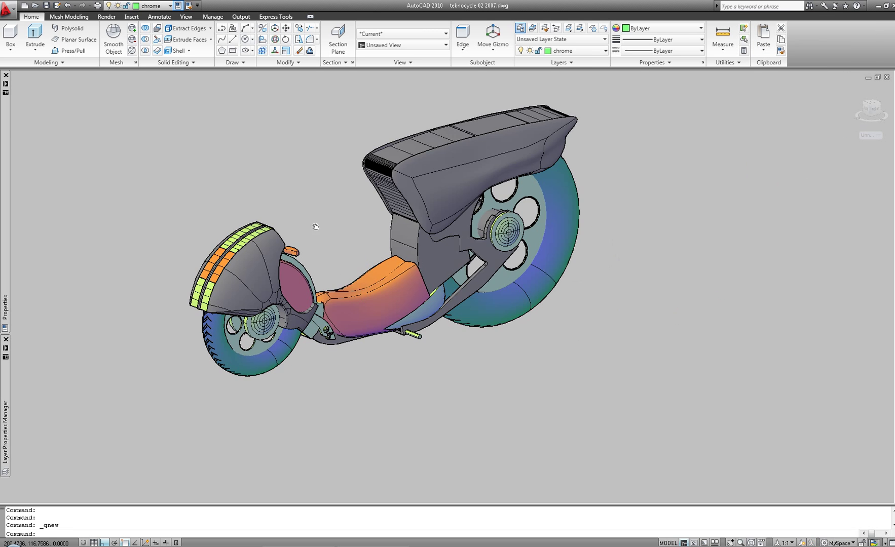
- In teknocycle 02 2007.dwg, isolate the layer of the orange central body of the motorcycle
middle_click_drag(312, 227, 403, 371, "shift")
scroll(403, 371, "up", 5)
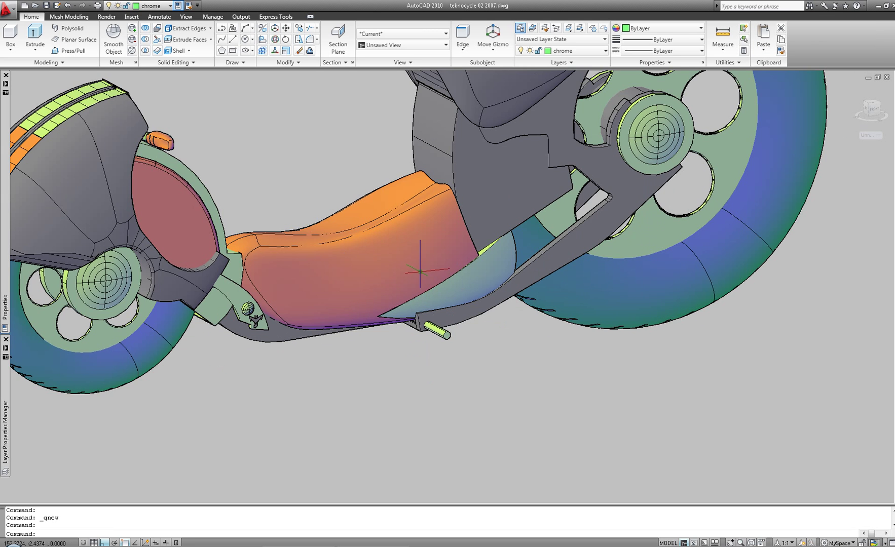
key("Escape")
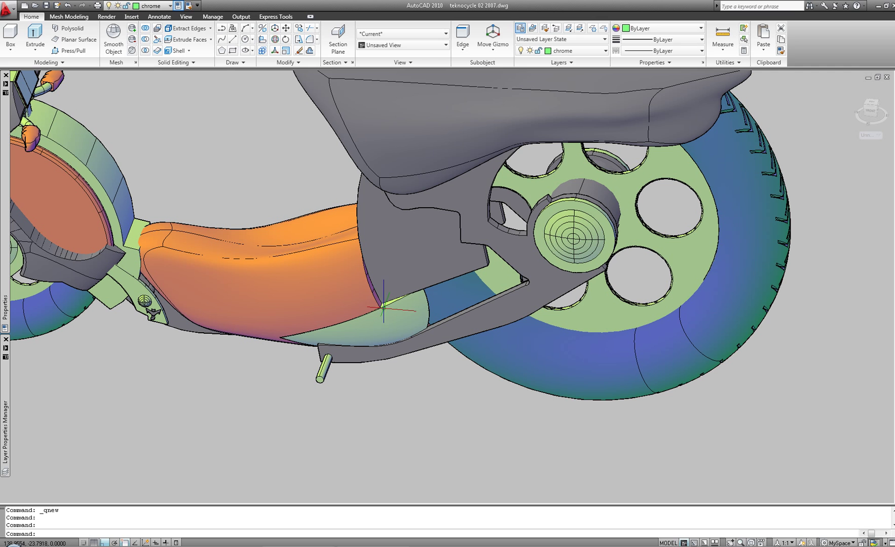
left_click(556, 30)
left_click(308, 244)
key("Return")
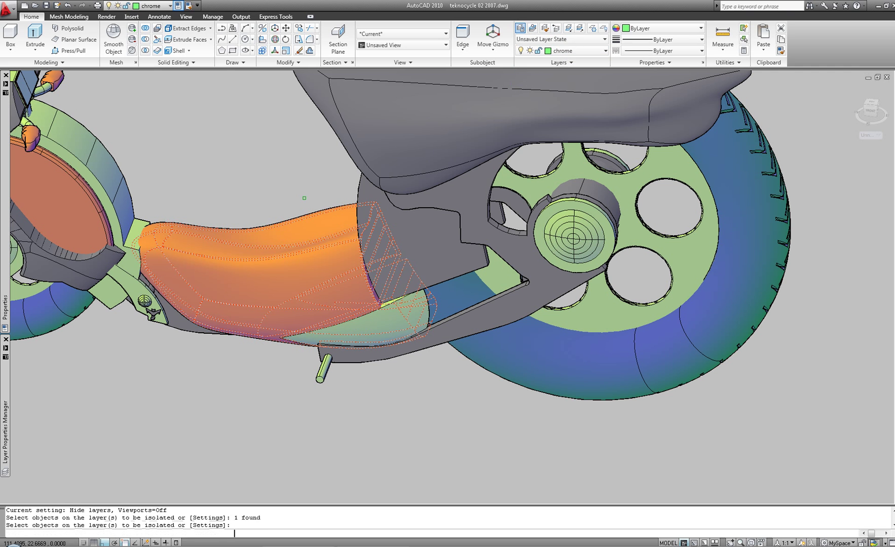
- Draw a section plane crosswise through the isolated orange body with Ortho on, inspect it, and delete the plane
middle_click_drag(467, 253, 472, 222, "shift")
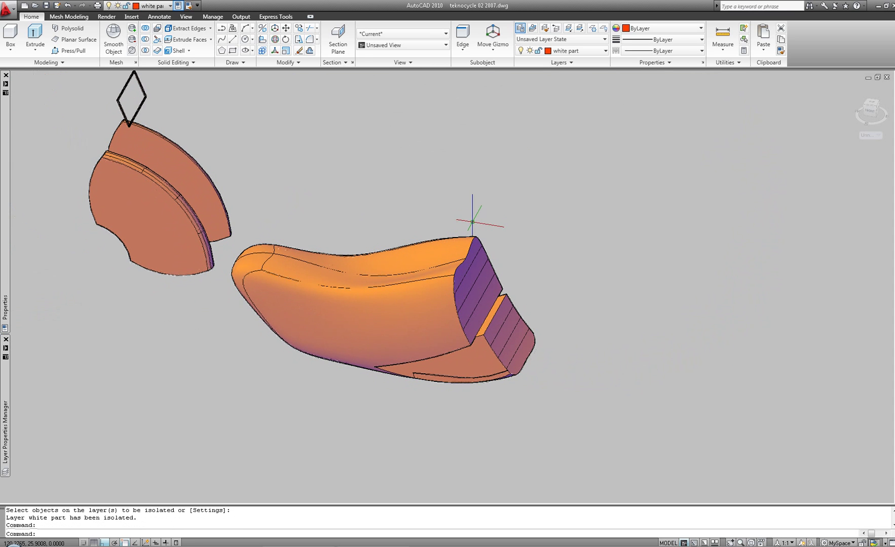
left_click(338, 38)
left_click(260, 388)
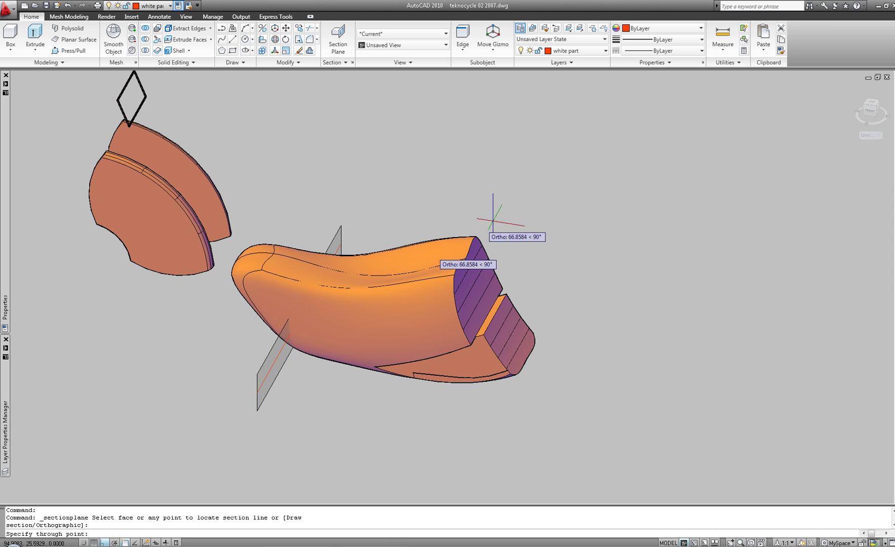
left_click(547, 180)
middle_click_drag(468, 279, 299, 243, "shift")
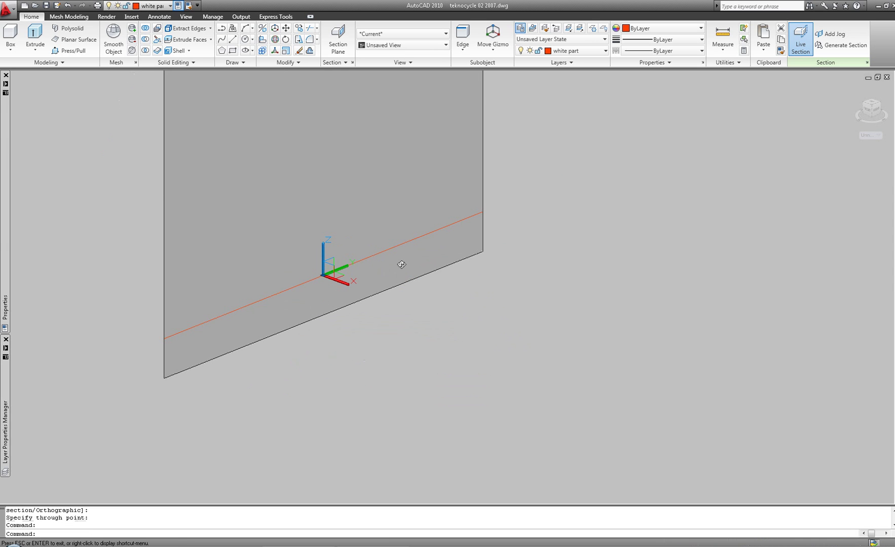
scroll(270, 244, "up", 3)
middle_click_drag(355, 241, 428, 252)
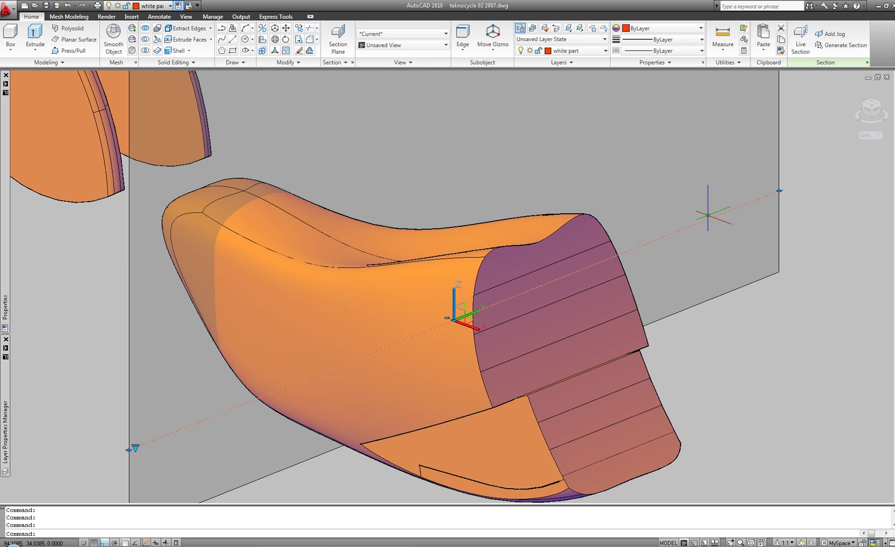
key("Delete")
- Turn the hidden layers back on to bring back the rest of the motorcycle
left_click(571, 62)
left_click(521, 64)
scroll(619, 168, "down", 5)
middle_click_drag(619, 167, 495, 288)
middle_click_drag(595, 306, 512, 263, "shift")
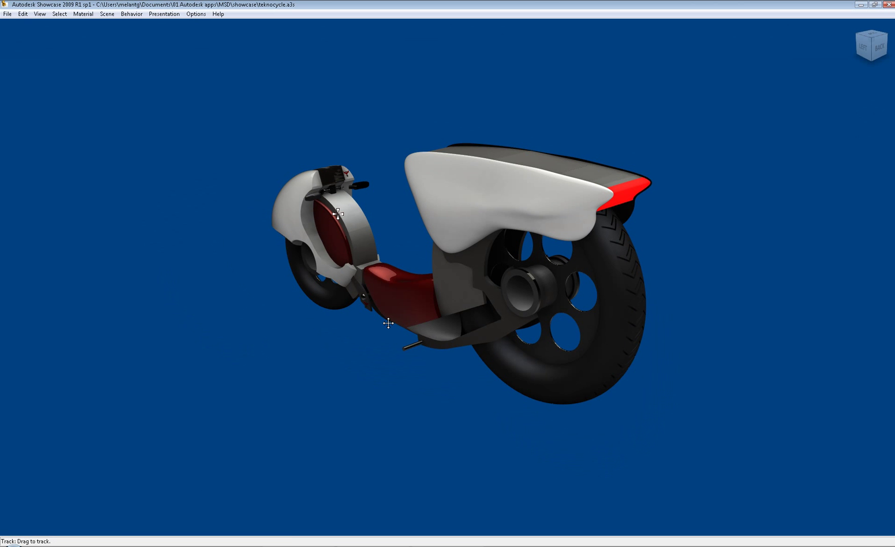
- Switch to Autodesk Showcase and apply the scene's "Night P..." environment to the teknocycle model
left_click_drag(380, 348, 426, 344)
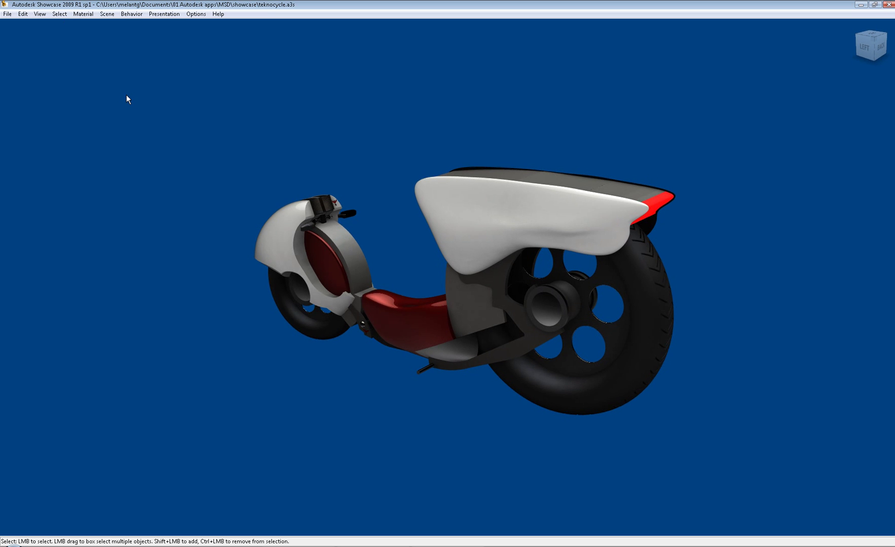
key("e")
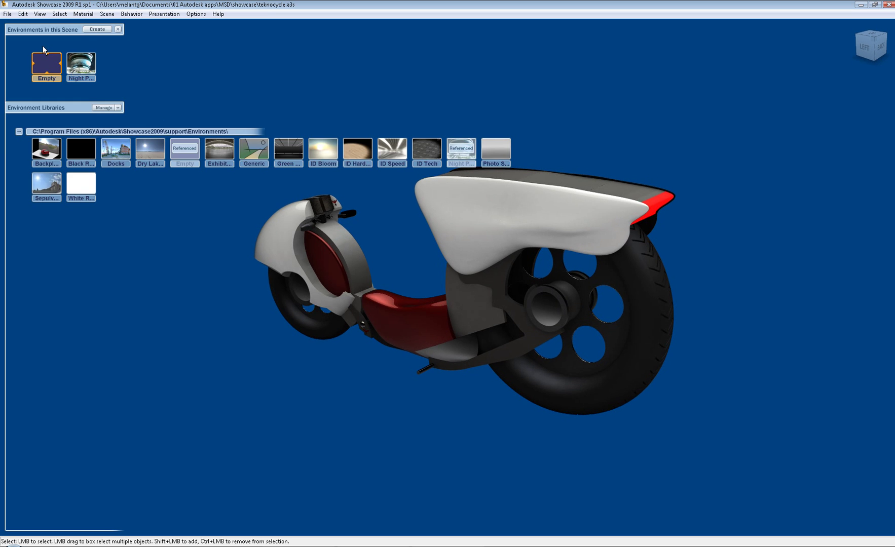
double_click(80, 63)
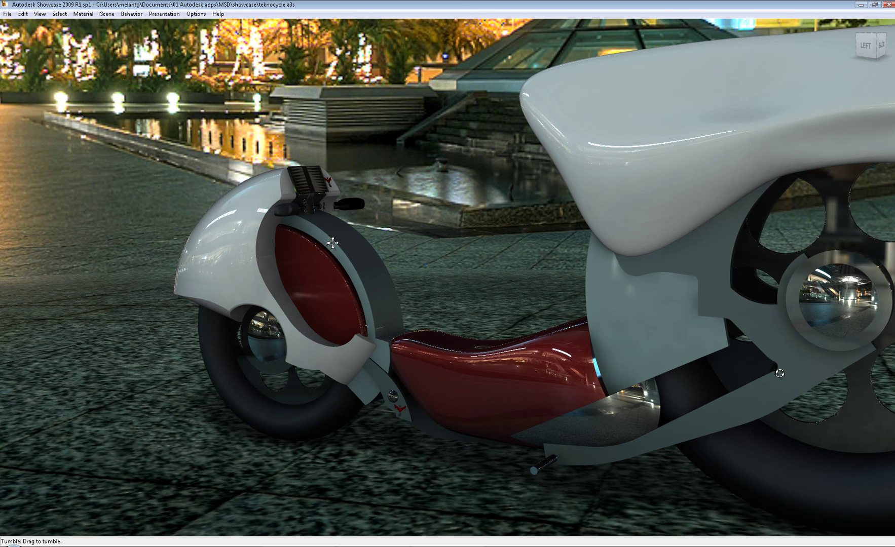
middle_click_drag(779, 374, 377, 370)
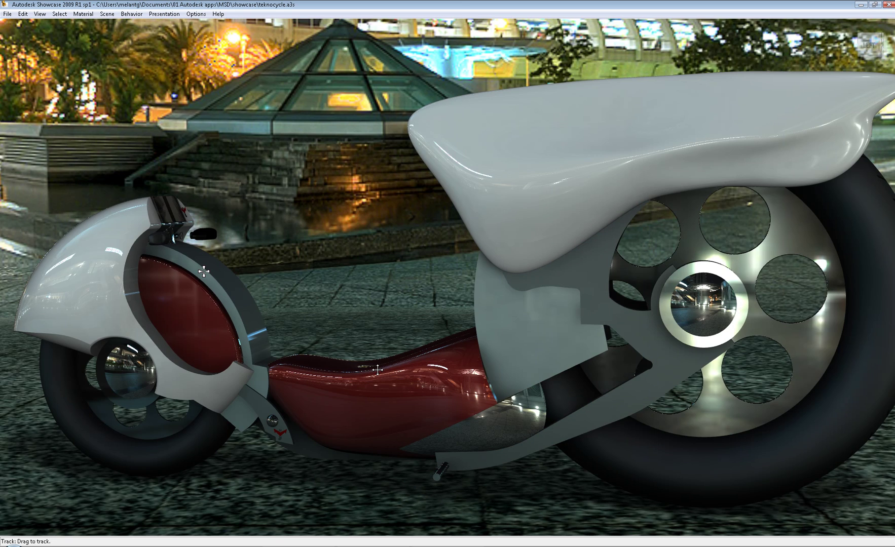